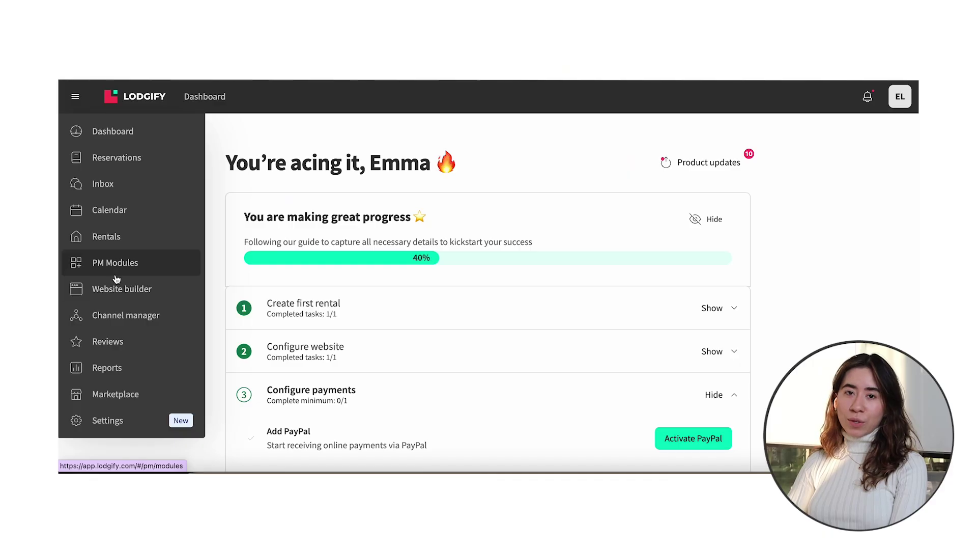
Step: Open the external booking widget editor and keep Search box as the widget type
left_click(116, 289)
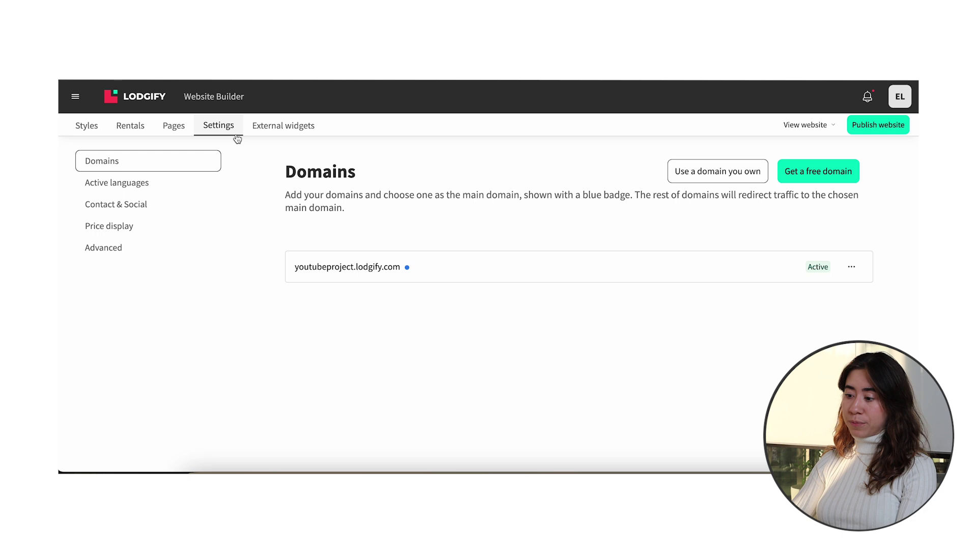
left_click(265, 127)
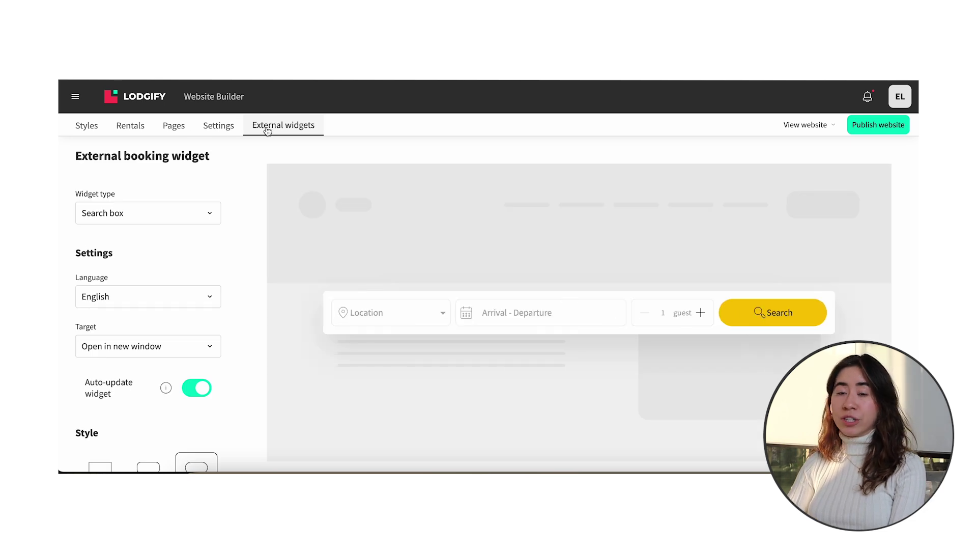
left_click(200, 211)
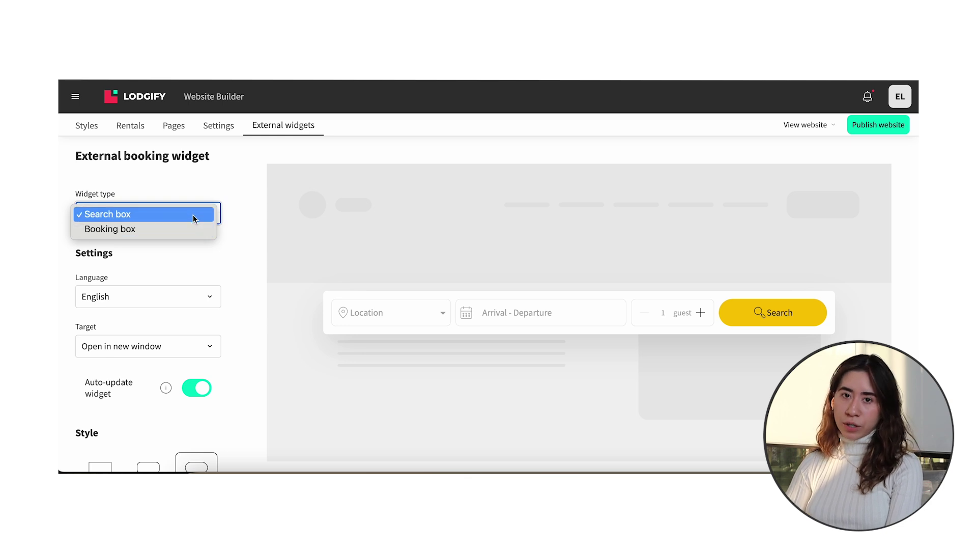
left_click(193, 214)
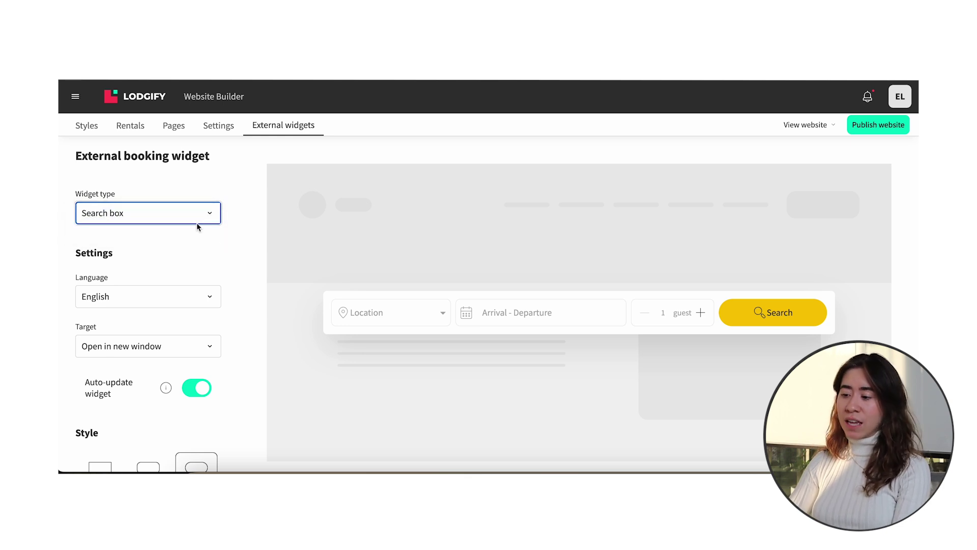
Step: Test the Location dropdown in the Search box preview
left_click(438, 314)
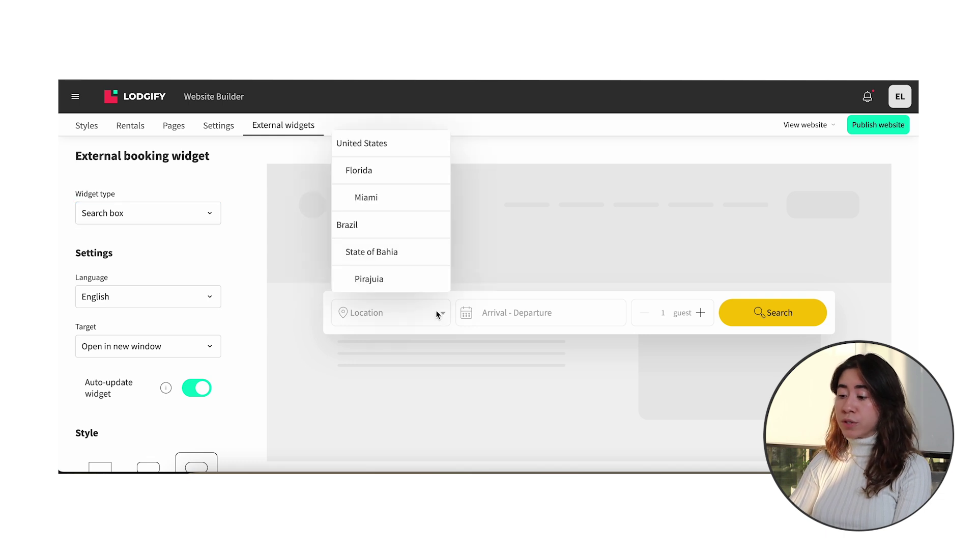
left_click(438, 315)
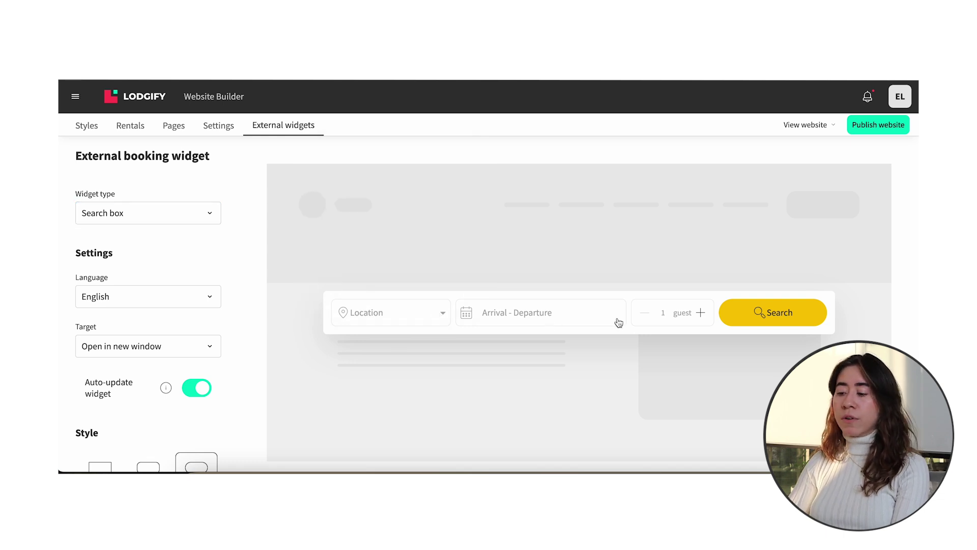
scroll(211, 278, "down", 2)
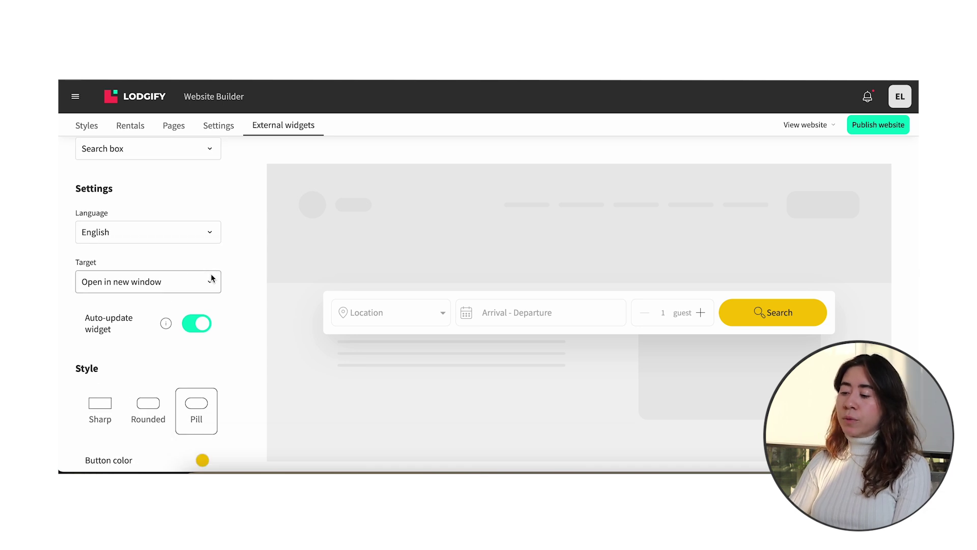
scroll(204, 224, "up", 2)
left_click(195, 215)
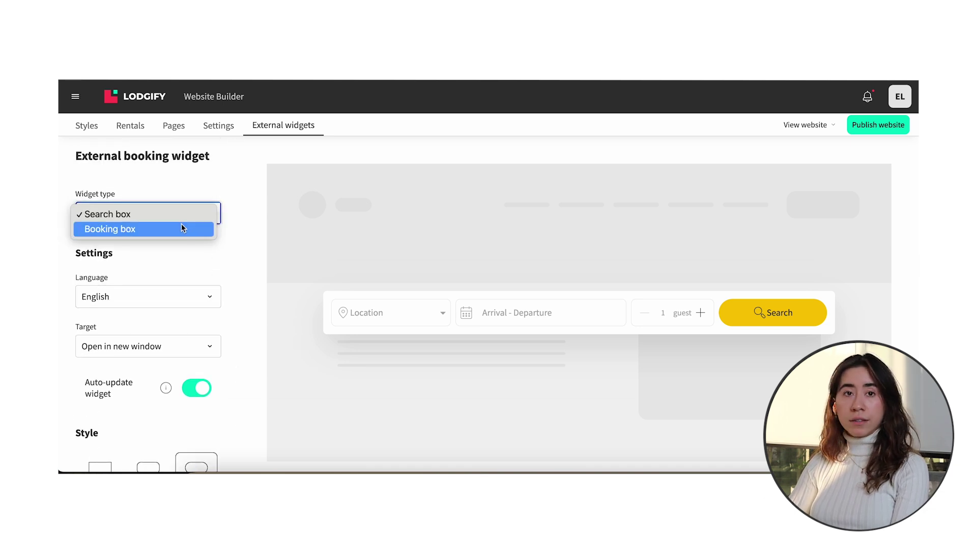
left_click(181, 228)
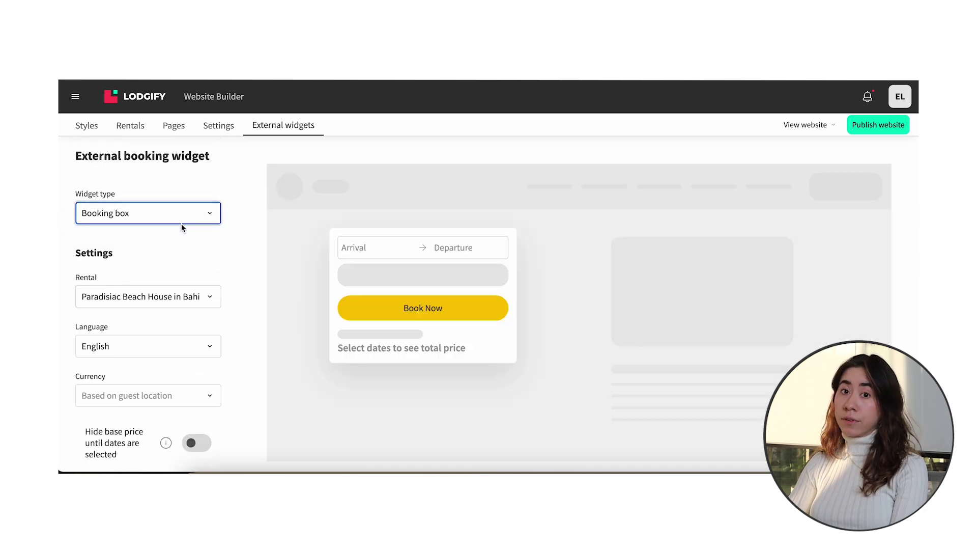
scroll(209, 282, "down", 1)
left_click(205, 277)
left_click(205, 279)
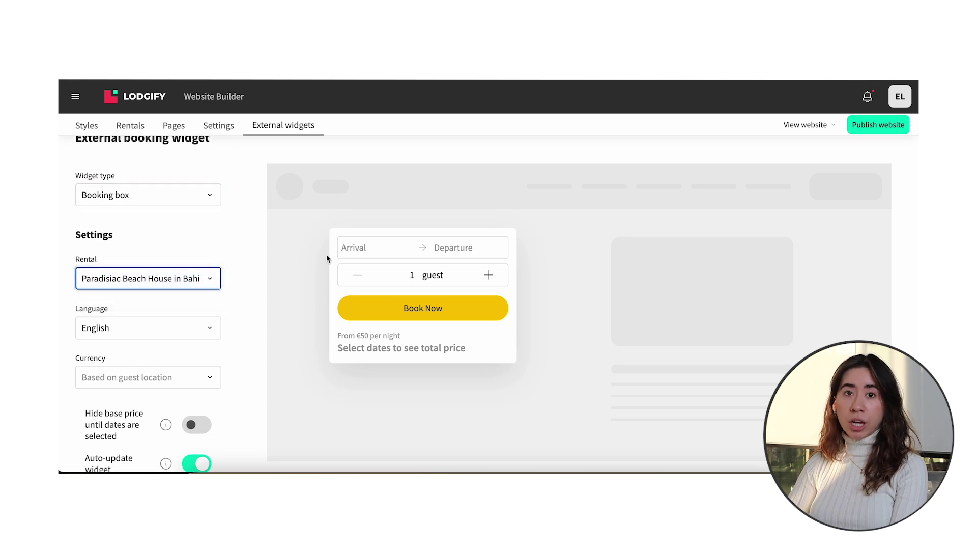
left_click(356, 255)
left_click(356, 256)
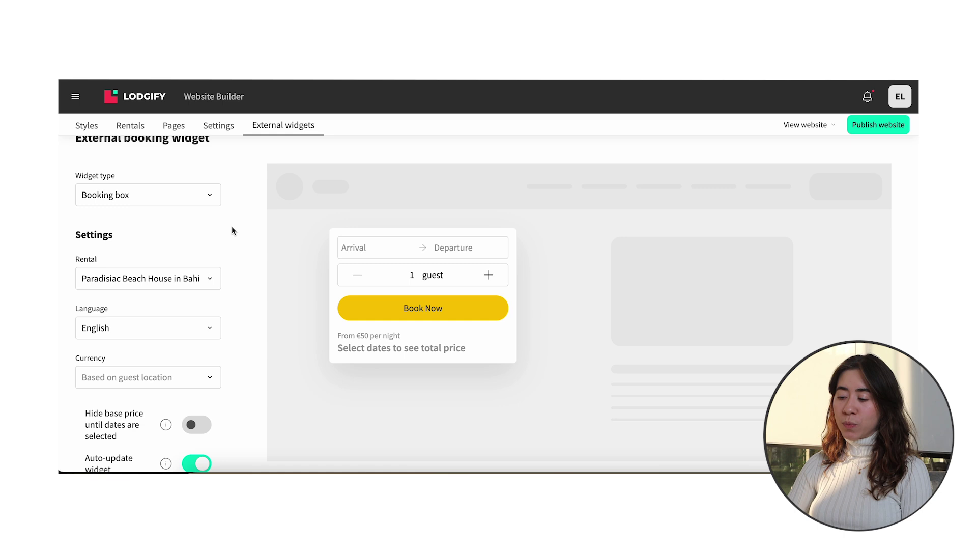
left_click(202, 199)
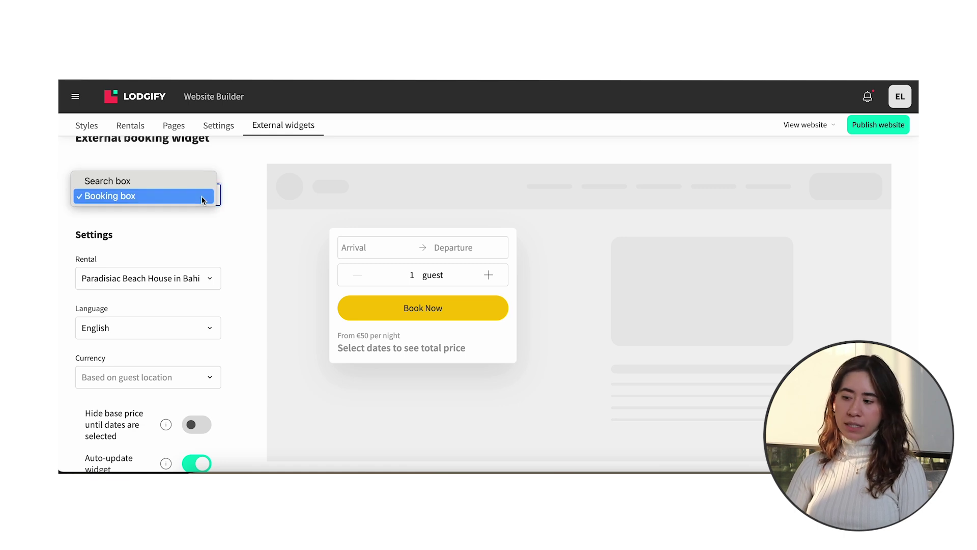
left_click(190, 182)
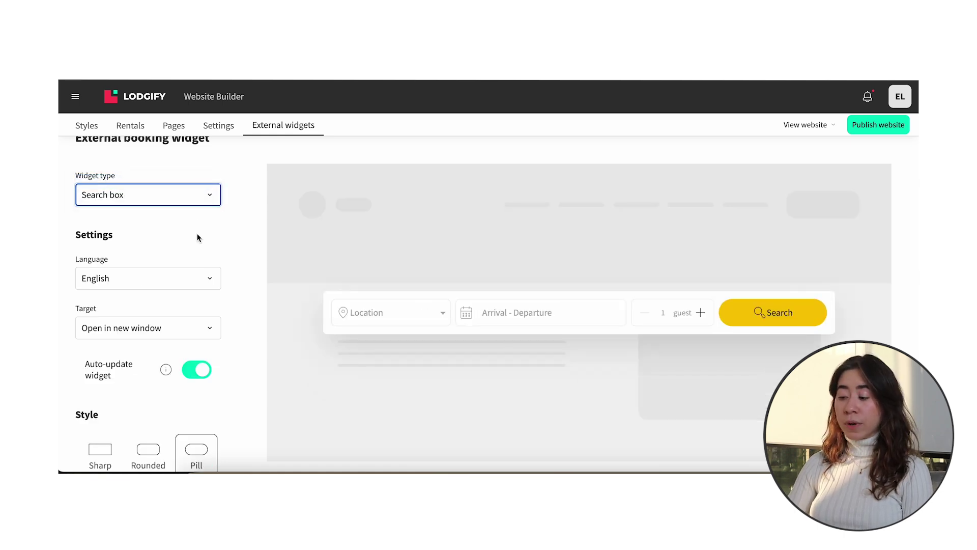
scroll(199, 238, "down", 1)
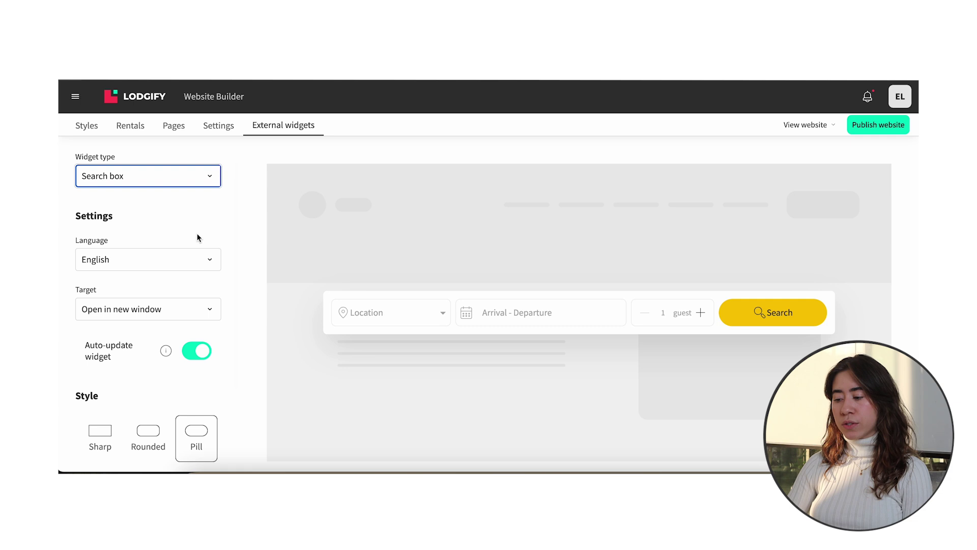
scroll(199, 238, "down", 1)
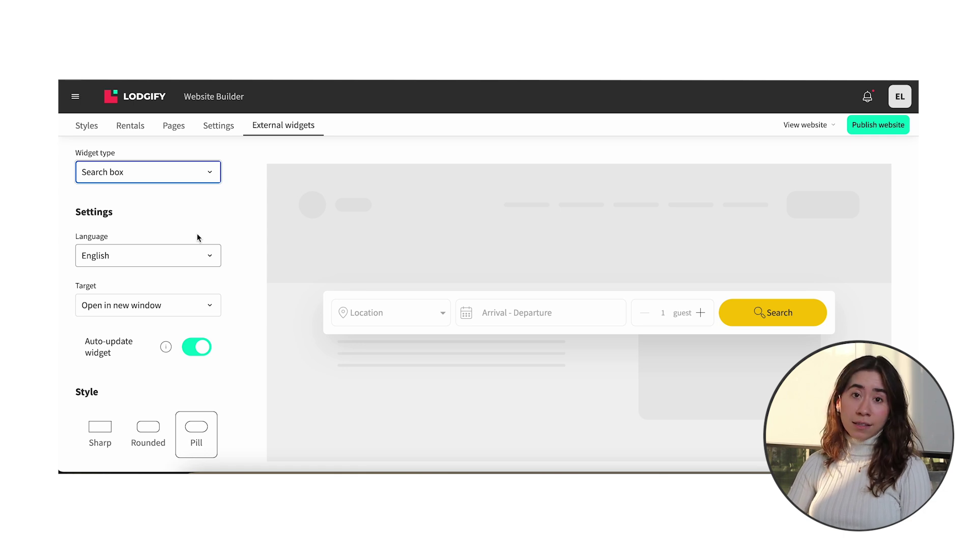
scroll(197, 237, "down", 1)
left_click(187, 235)
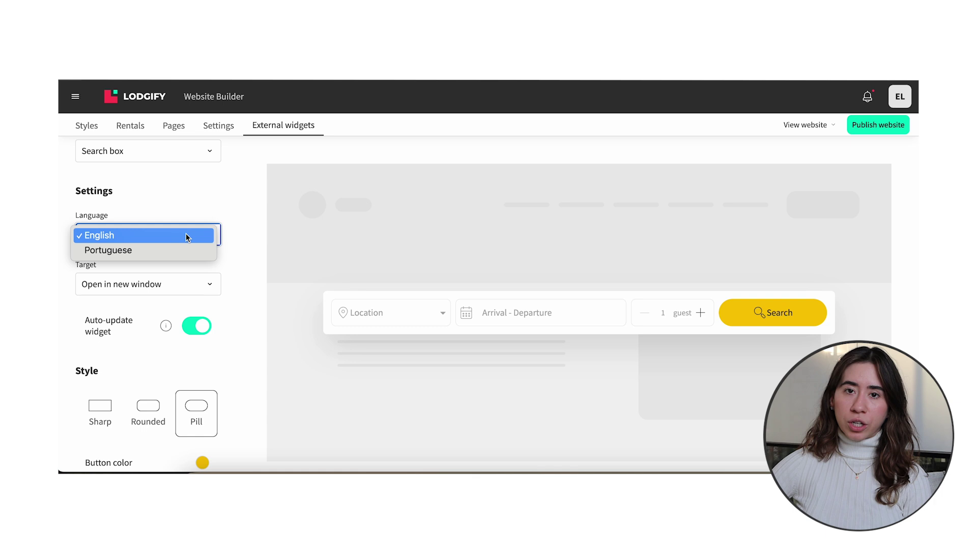
left_click(187, 236)
scroll(185, 240, "down", 1)
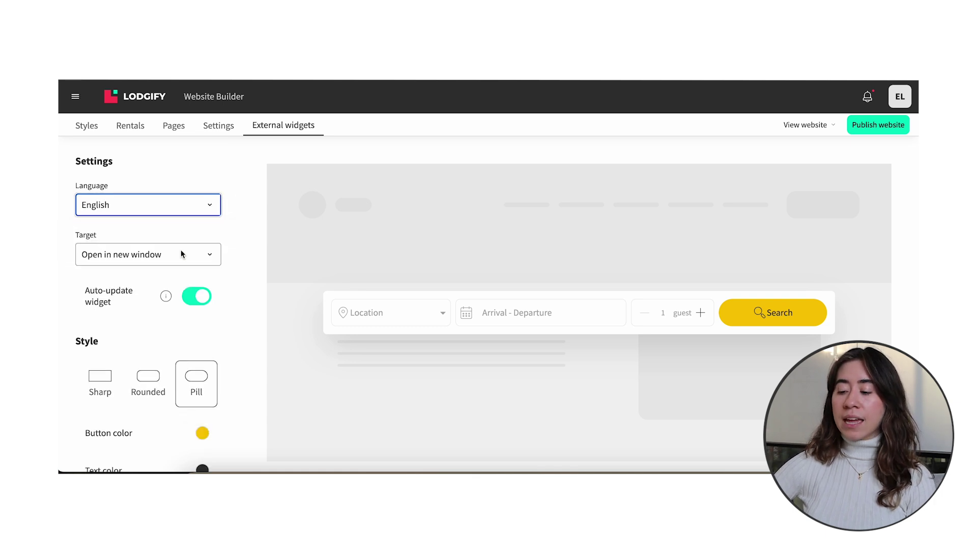
left_click(182, 254)
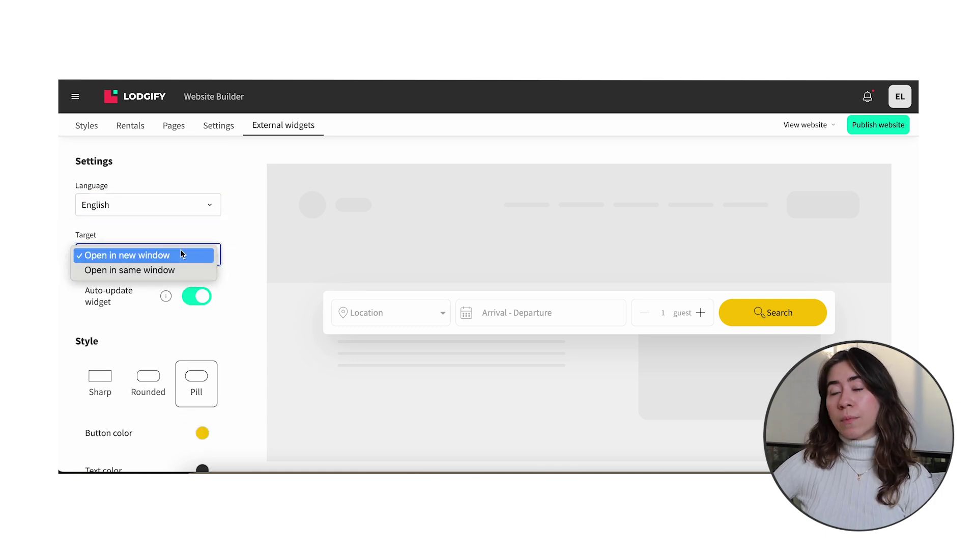
left_click(181, 254)
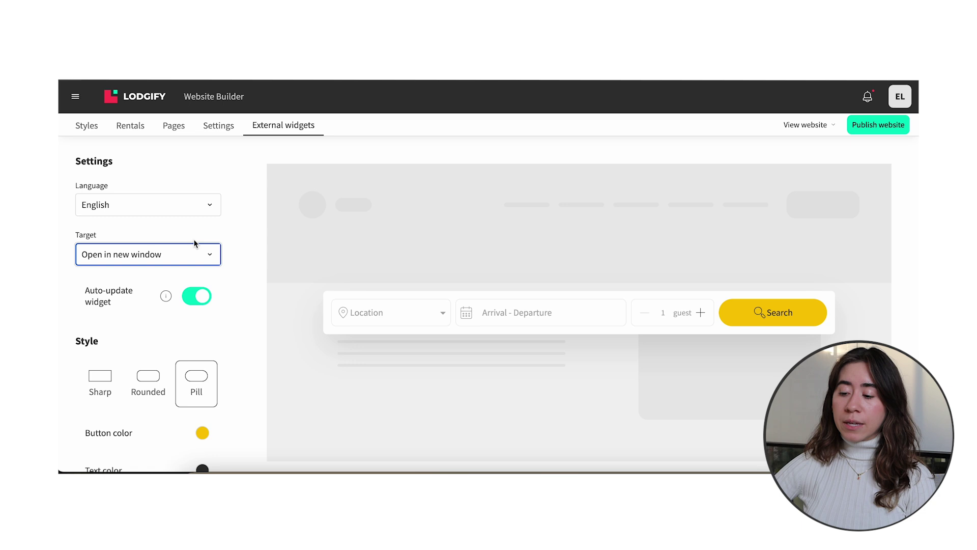
scroll(193, 239, "down", 1)
mouse_move(167, 262)
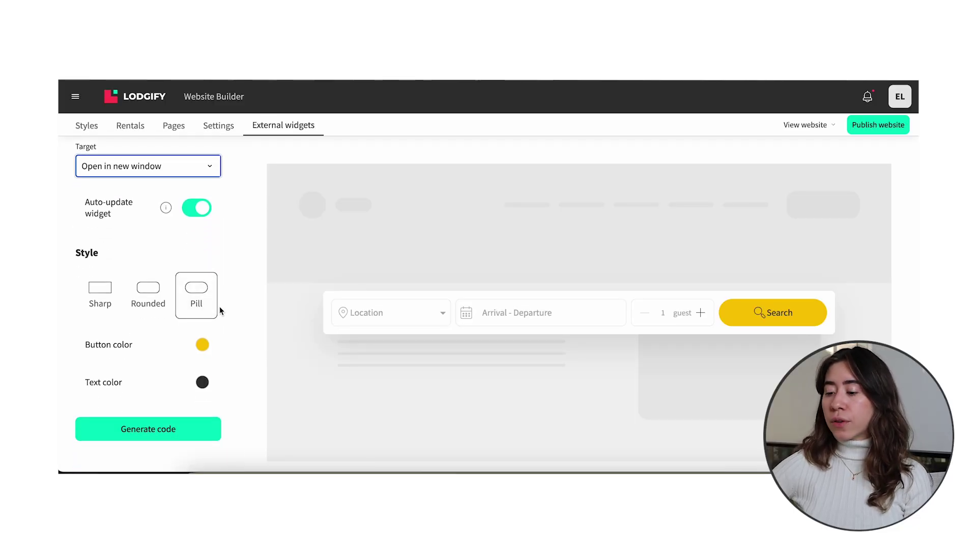
Step: Try the Rounded button style, then go back to the Pill shape
scroll(221, 311, "down", 1)
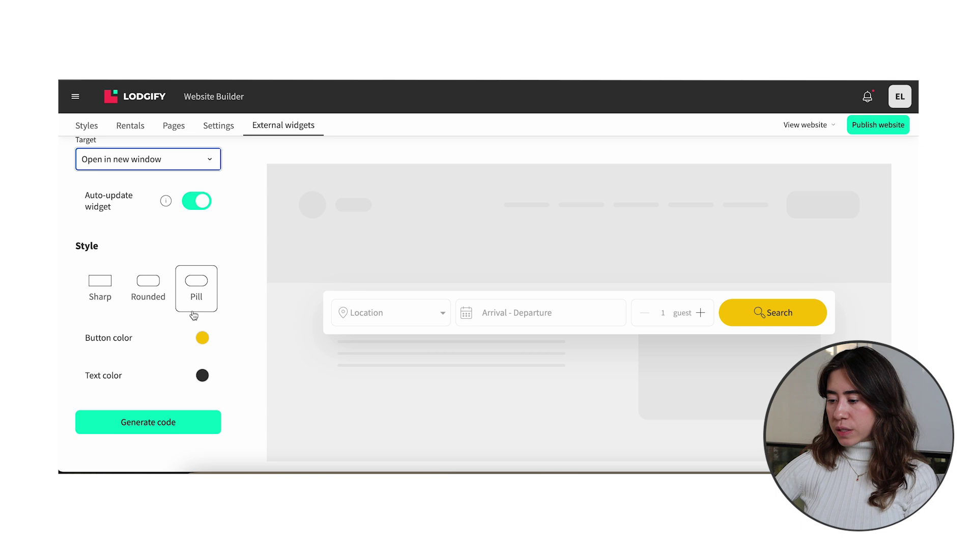
left_click(148, 284)
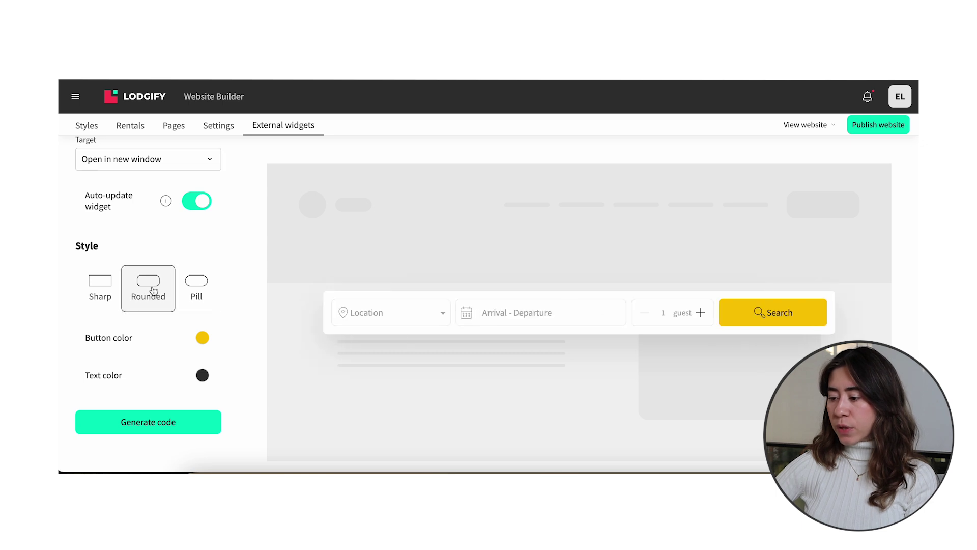
left_click(197, 287)
scroll(181, 308, "down", 1)
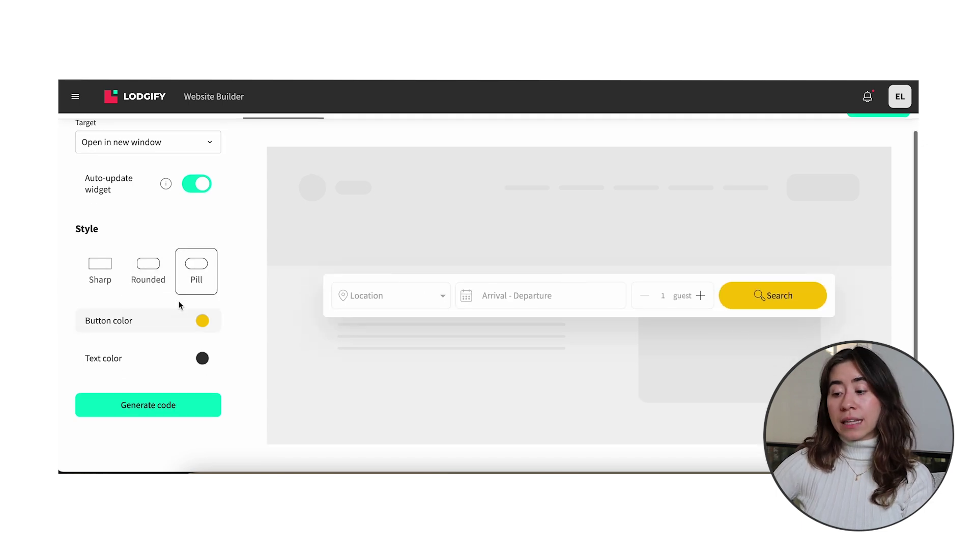
Step: Set the search button colour to bright yellow (RGB 227, 186, 22)
left_click(202, 321)
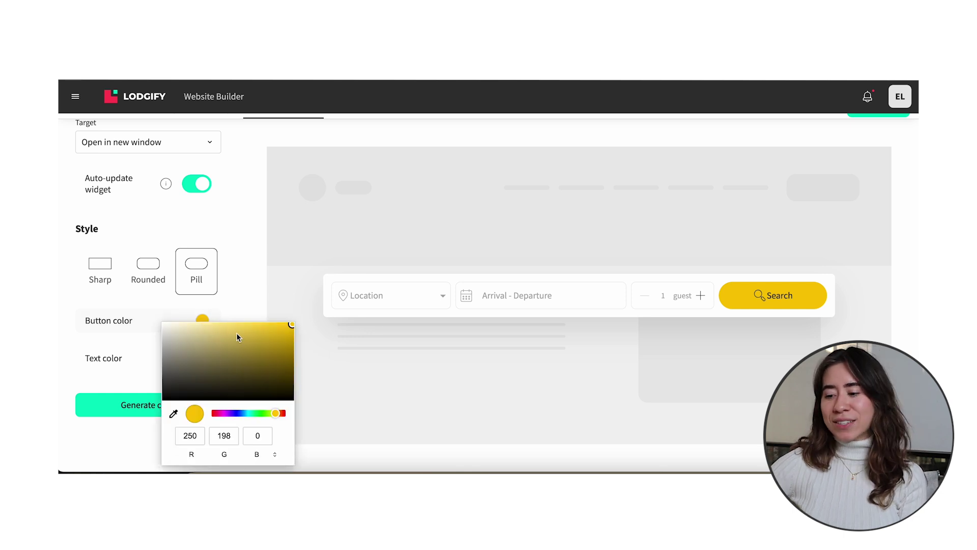
left_click(251, 376)
left_click(265, 346)
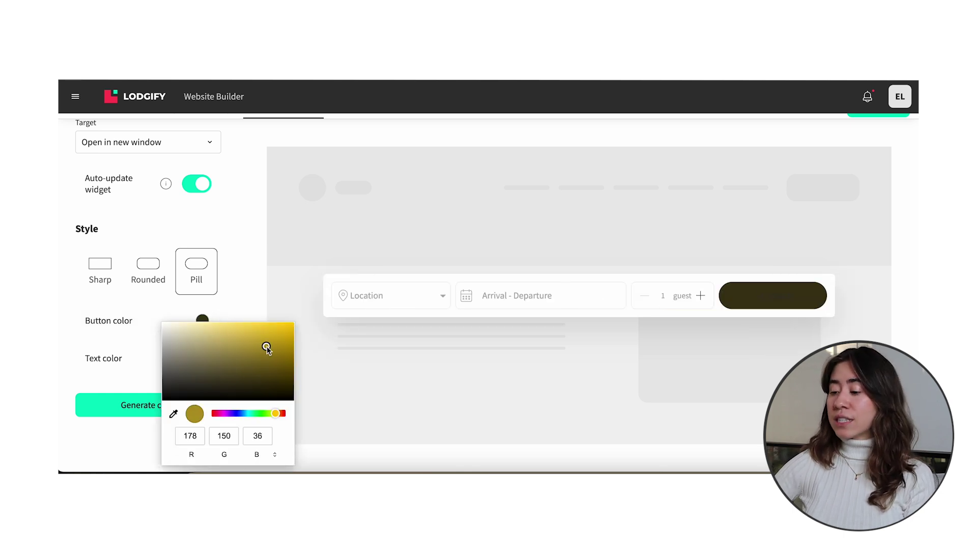
left_click(281, 331)
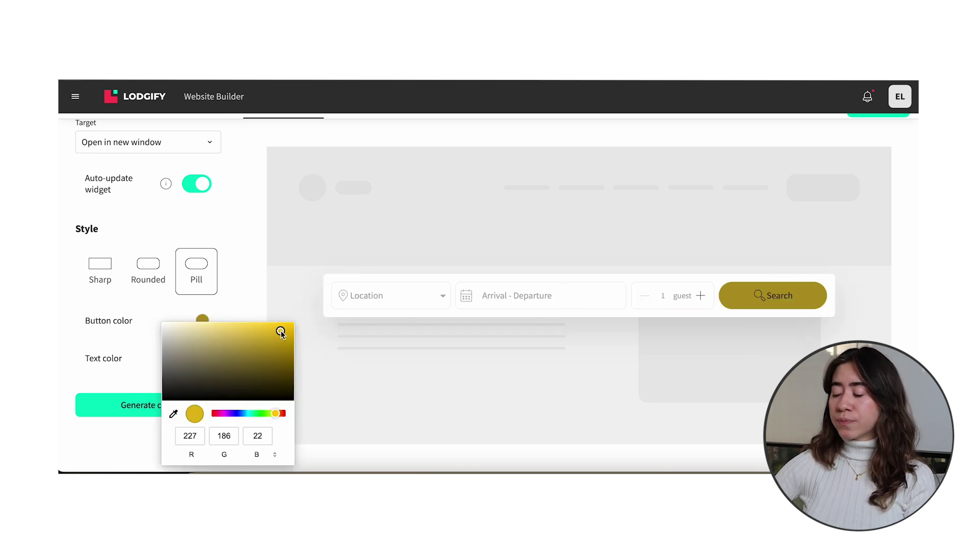
left_click(237, 302)
Step: Set the button text colour to dark red (RGB 162, 32, 32)
left_click(202, 358)
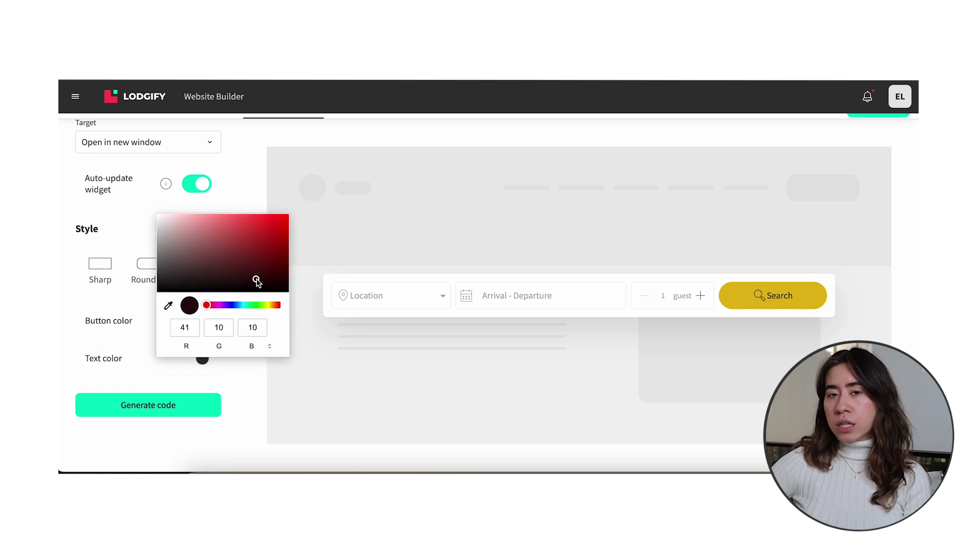
left_click(262, 243)
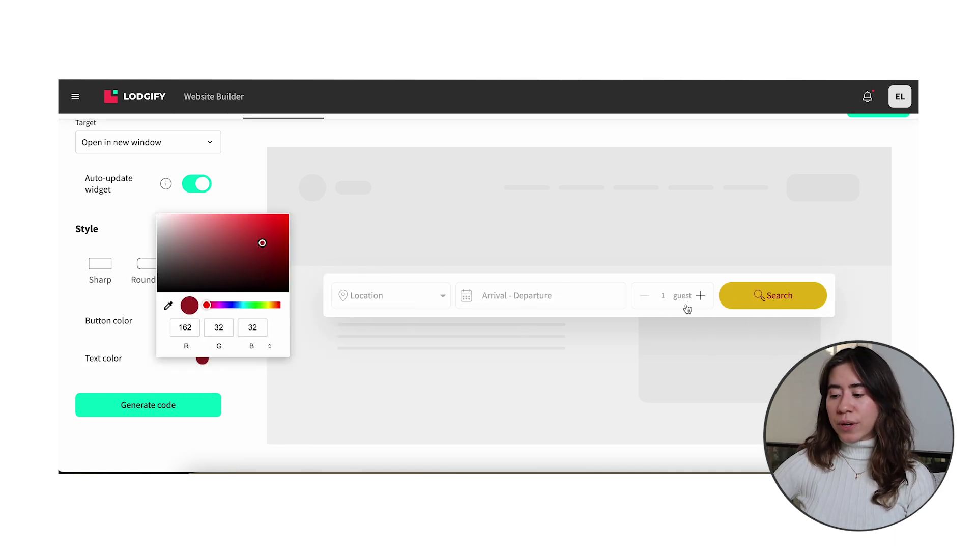
left_click(710, 316)
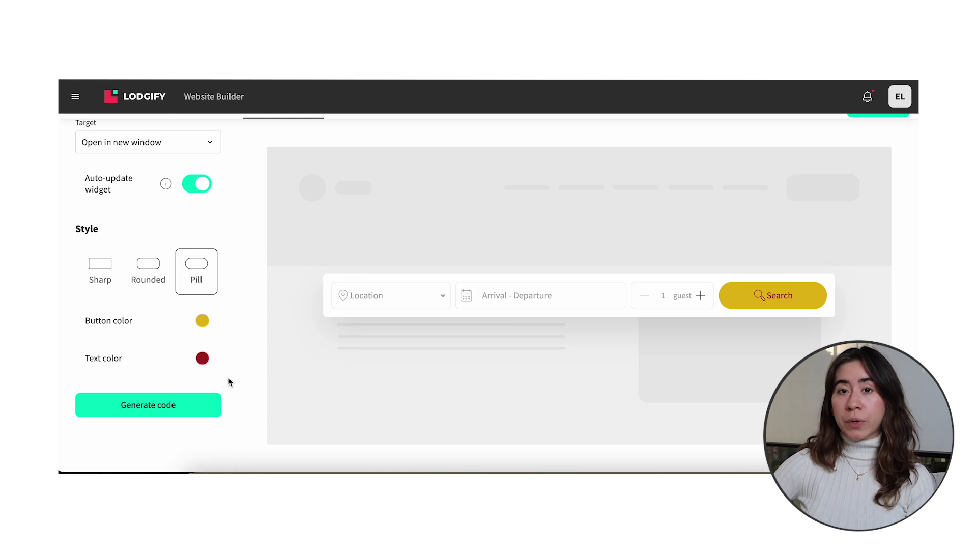
Step: Generate the search box embed code with primary #e3ba16 and contrast #a22020
scroll(180, 436, "up", 1)
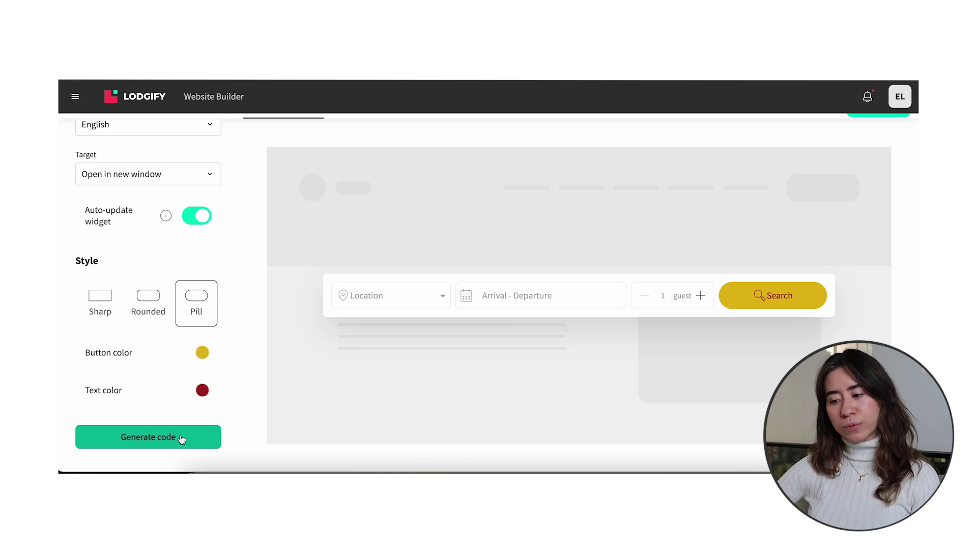
left_click(181, 438)
scroll(485, 277, "down", 2)
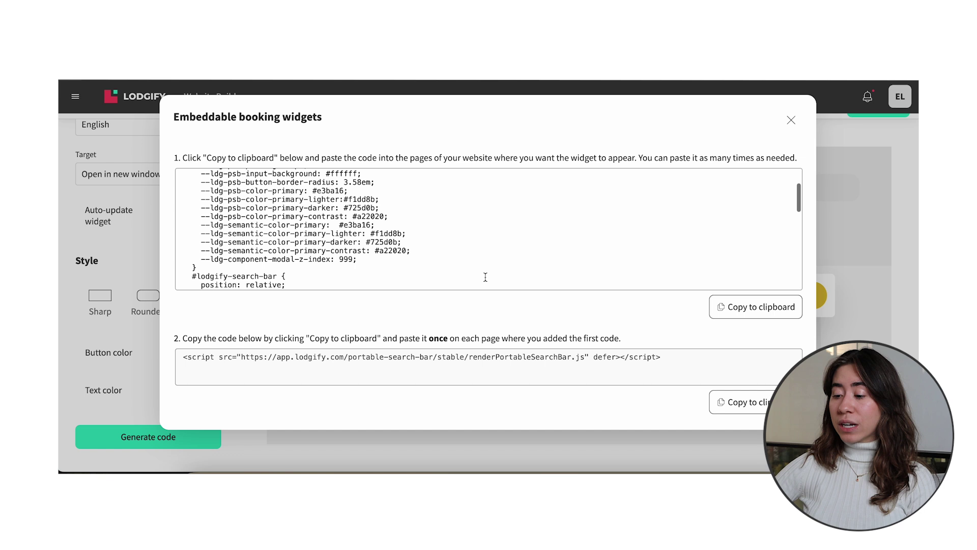
scroll(485, 277, "up", 2)
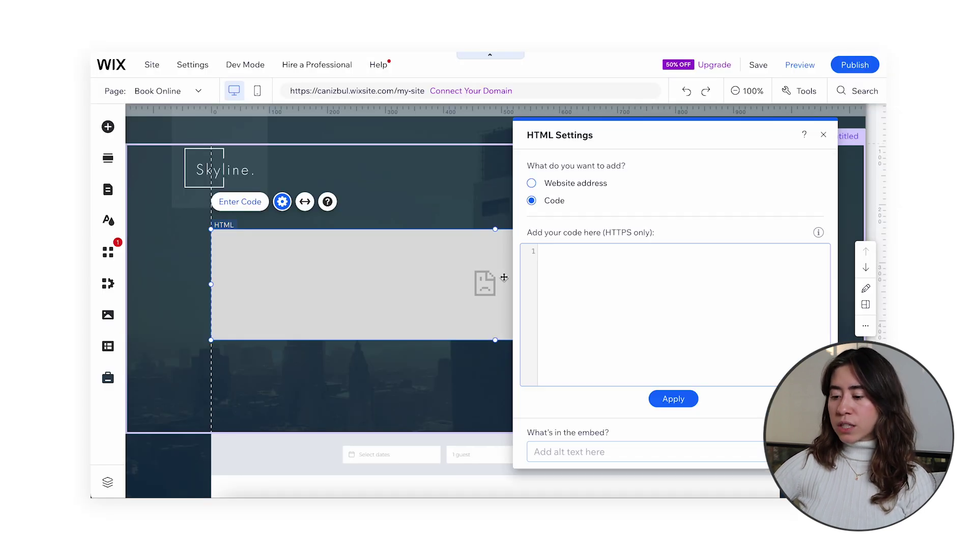
Step: Paste the widget code and the script tag into Wix's HTML embed and apply it
left_click(573, 253)
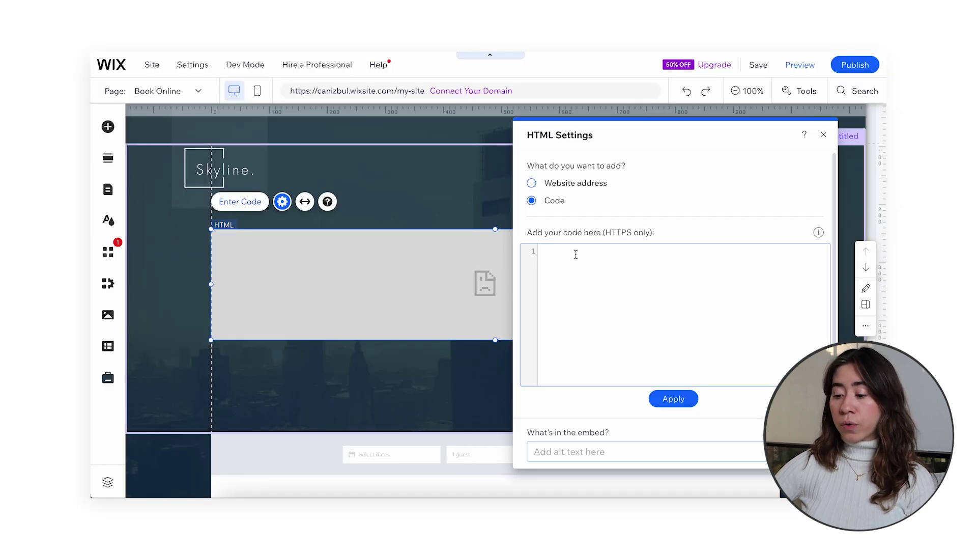
key("ctrl+v")
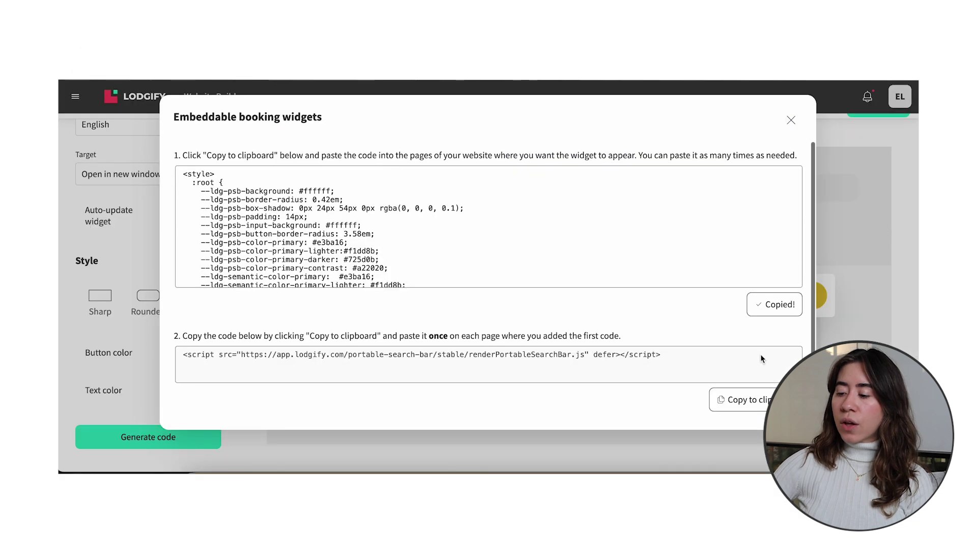
left_click(748, 400)
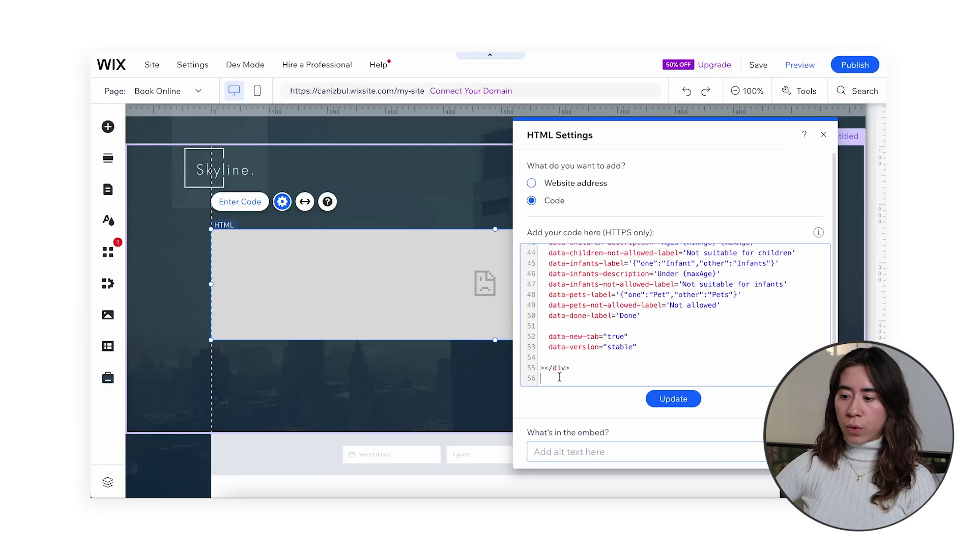
key("ctrl+v")
left_click(671, 401)
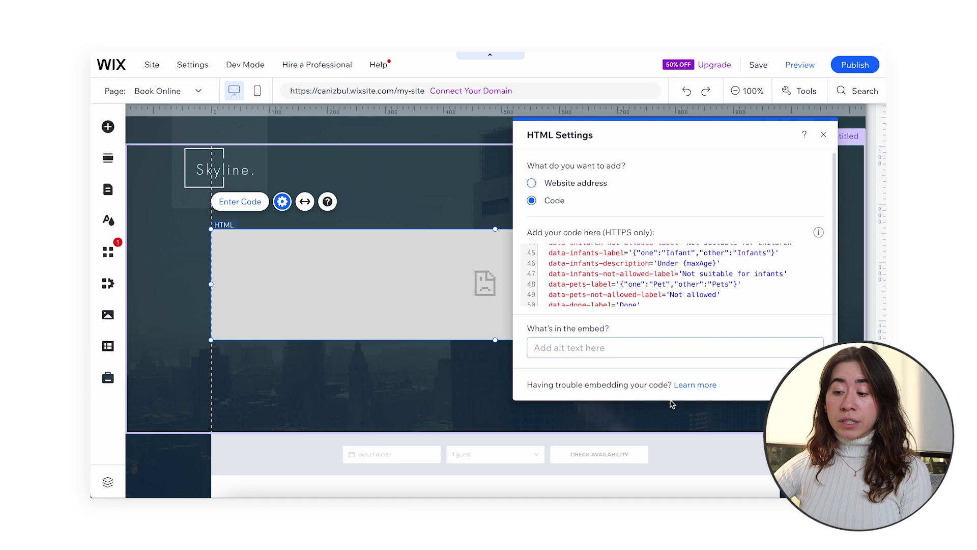
Step: Close the HTML settings panel and publish the Lodgify website
left_click(824, 136)
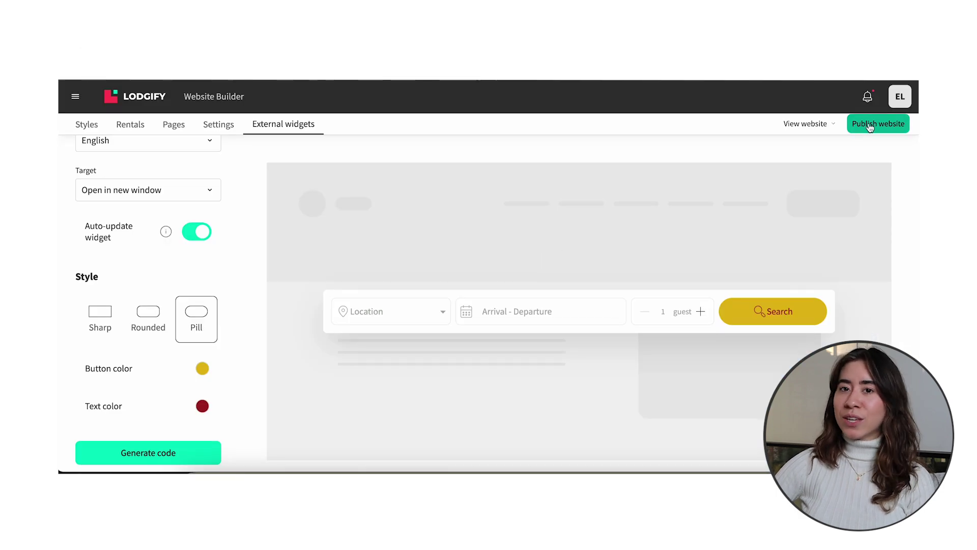
left_click(870, 125)
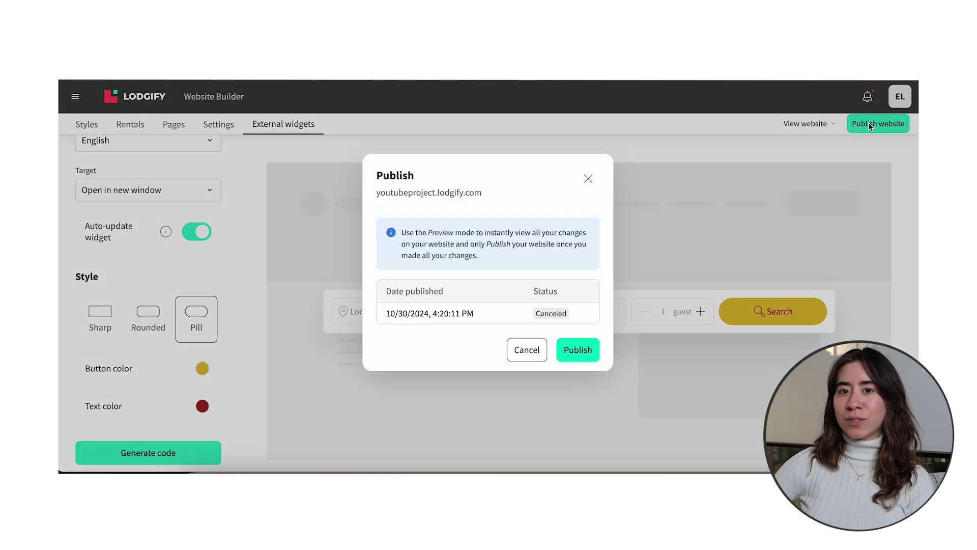
left_click(577, 348)
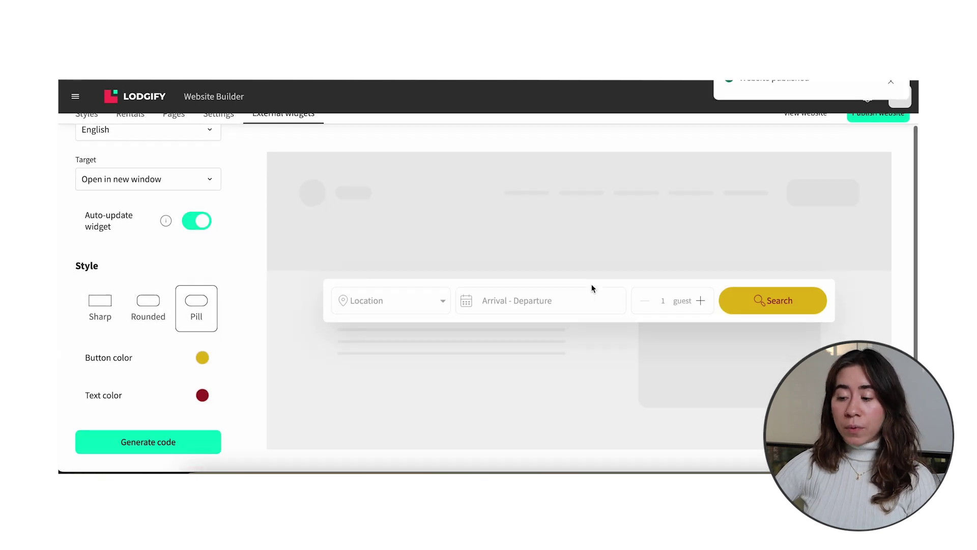
Step: Switch the widget type to Booking box
scroll(190, 244, "up", 3)
left_click(169, 214)
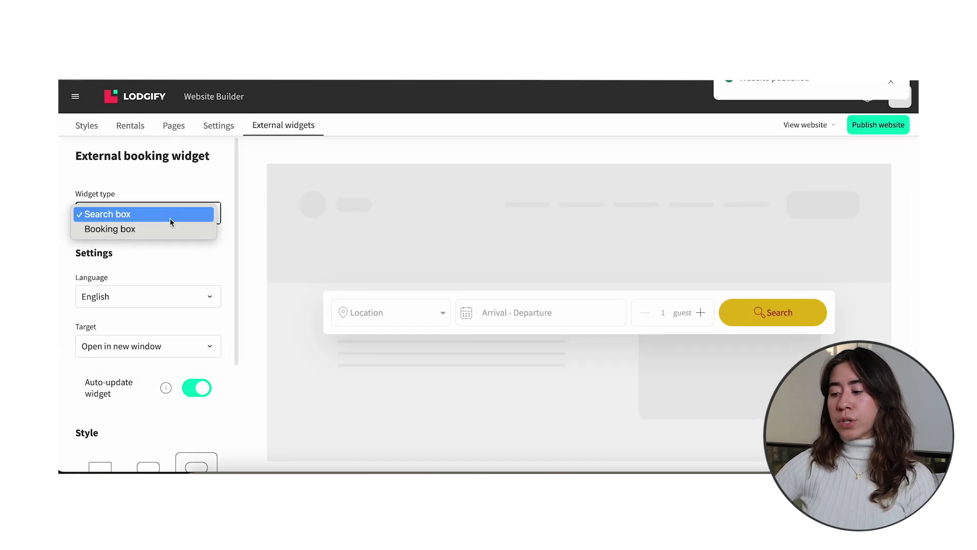
left_click(159, 230)
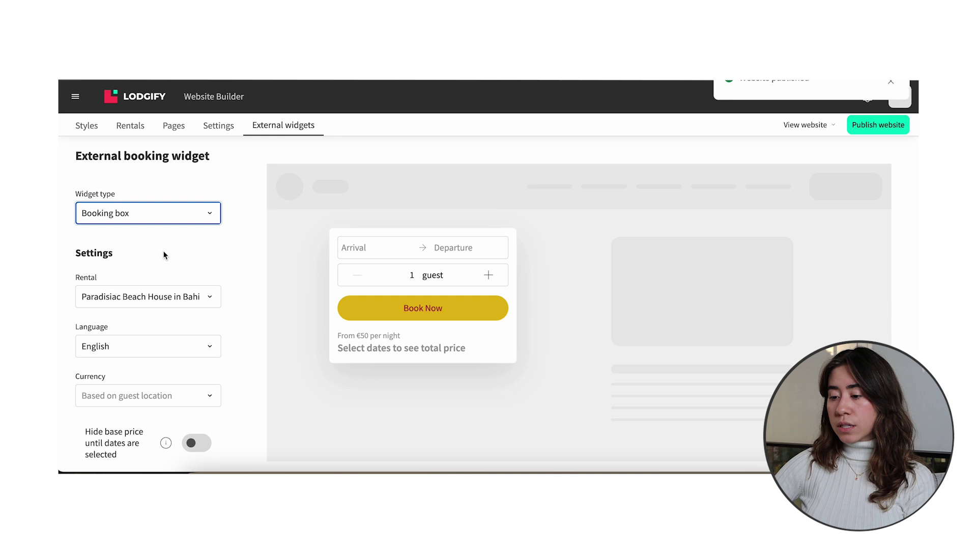
scroll(164, 254, "down", 3)
scroll(163, 254, "up", 1)
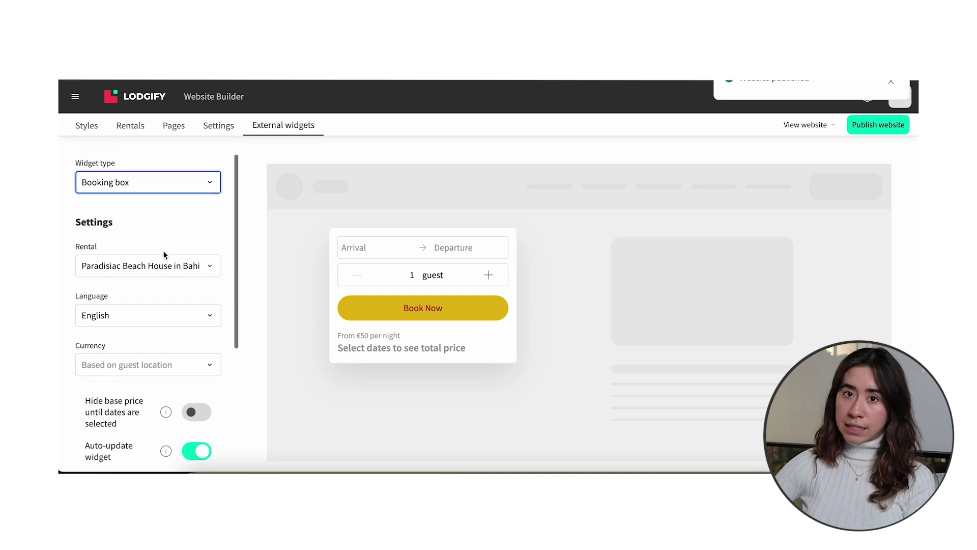
scroll(163, 255, "down", 2)
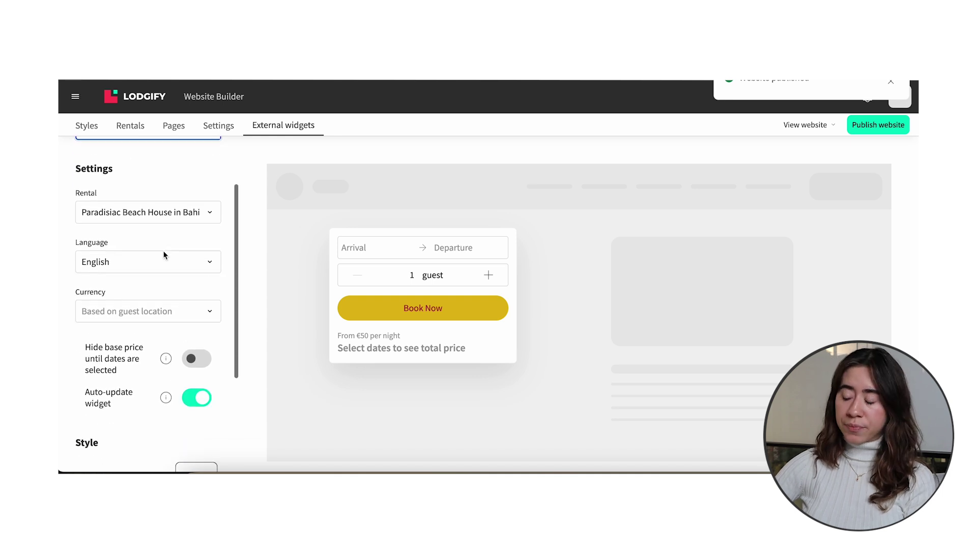
Step: Select the Paradisiac Beach House rental after briefly trying Miami Sunshine
left_click(173, 207)
left_click(167, 220)
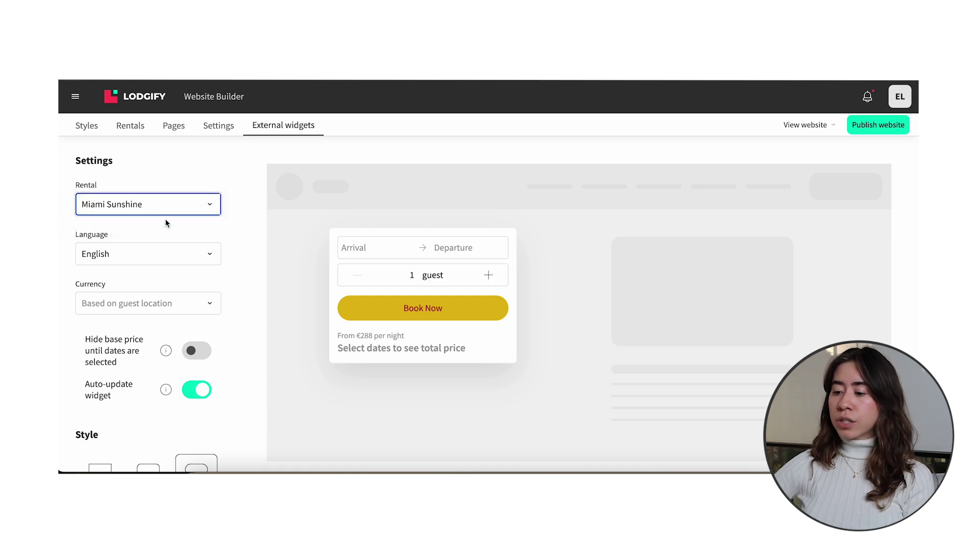
left_click(169, 209)
left_click(166, 193)
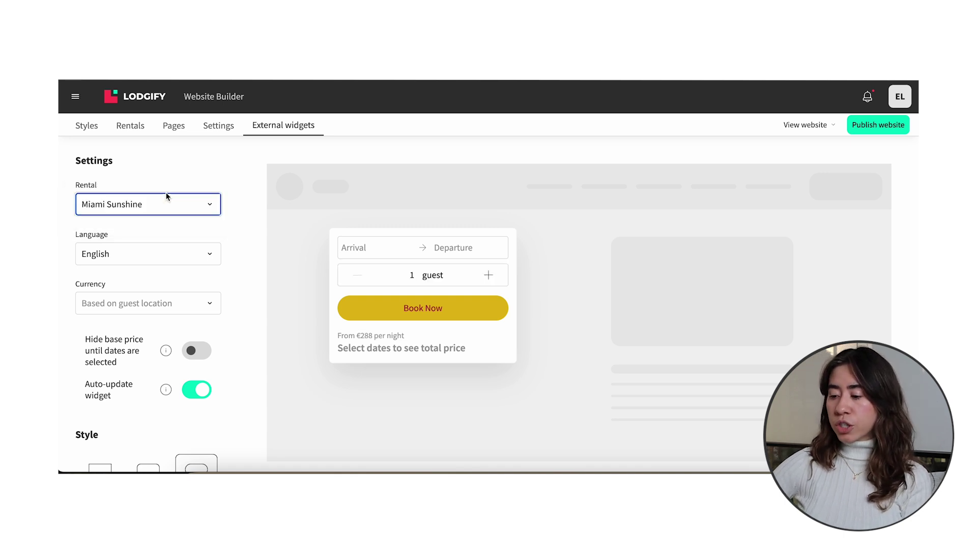
scroll(155, 232, "down", 2)
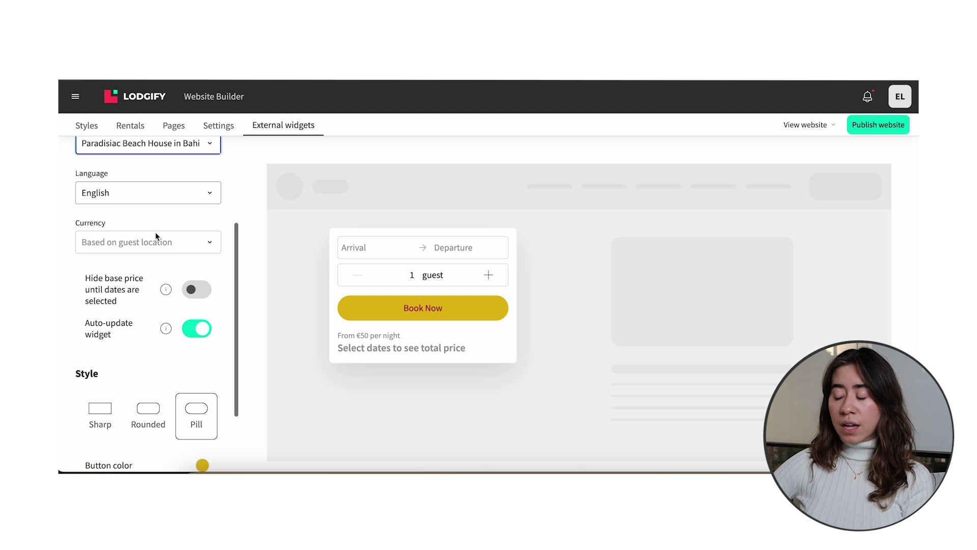
scroll(154, 232, "up", 1)
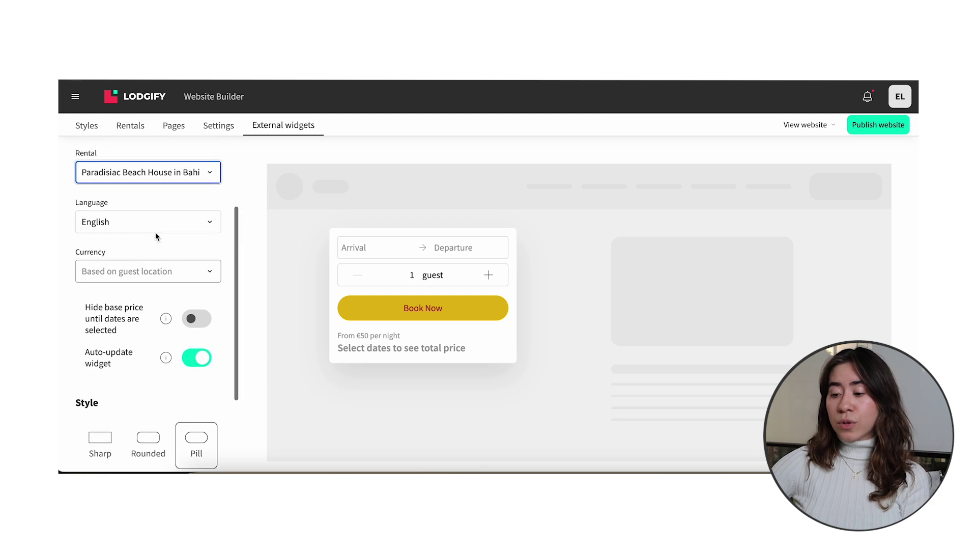
Step: Keep currency based on guest location and leave Hide base price unchanged
left_click(133, 268)
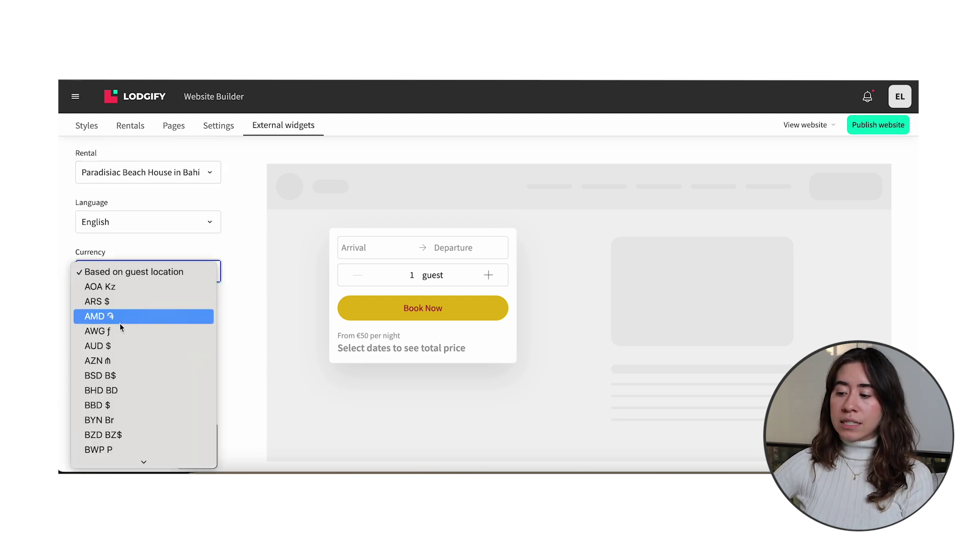
scroll(120, 325, "down", 3)
left_click(166, 137)
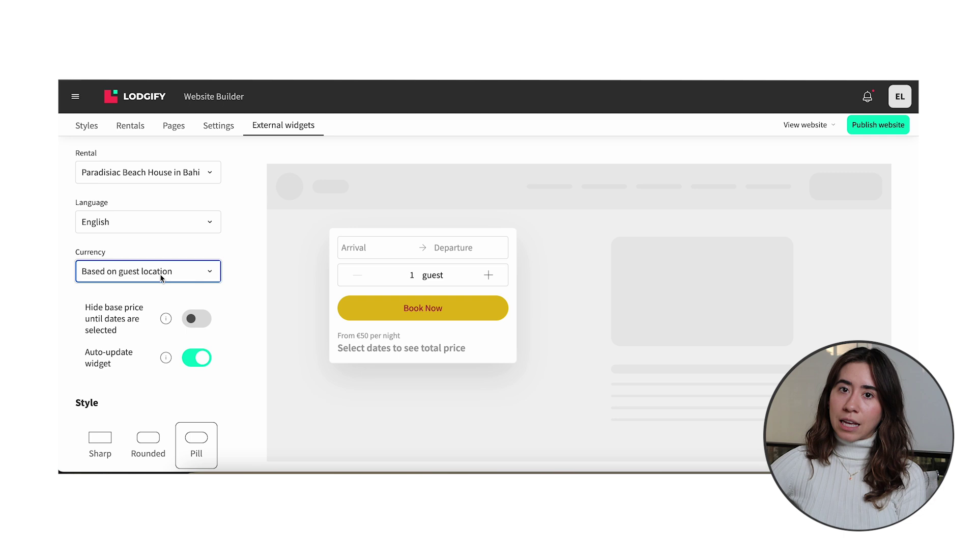
scroll(160, 277, "down", 1)
scroll(162, 279, "down", 2)
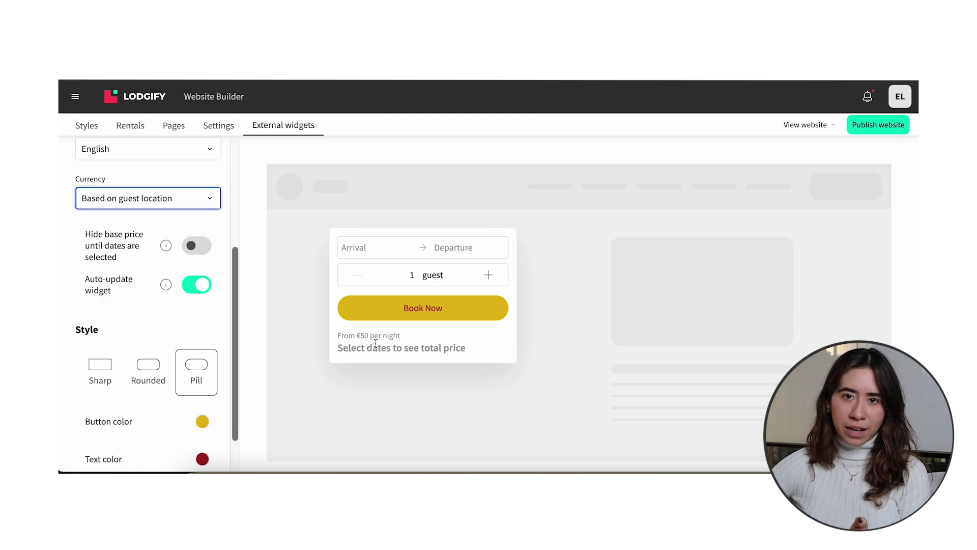
left_click_drag(402, 334, 355, 335)
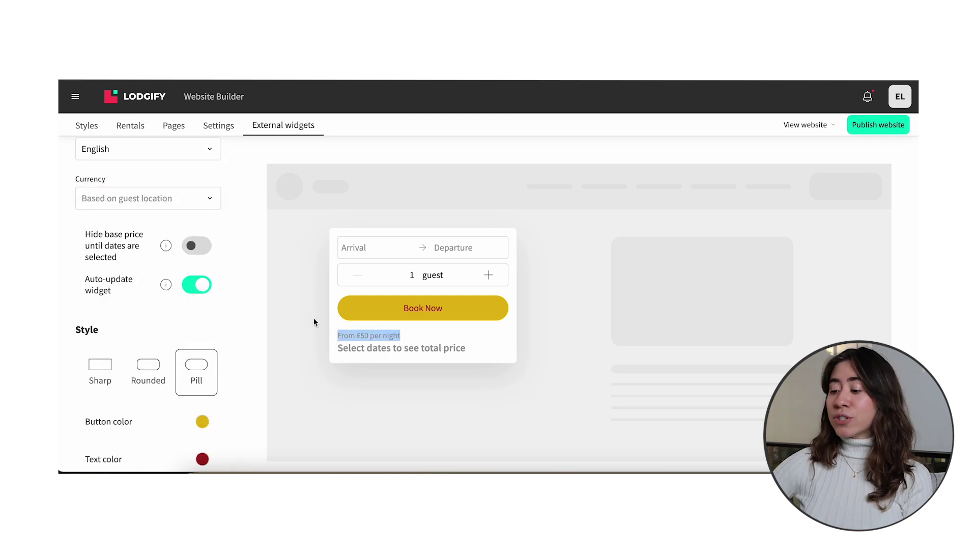
left_click(199, 247)
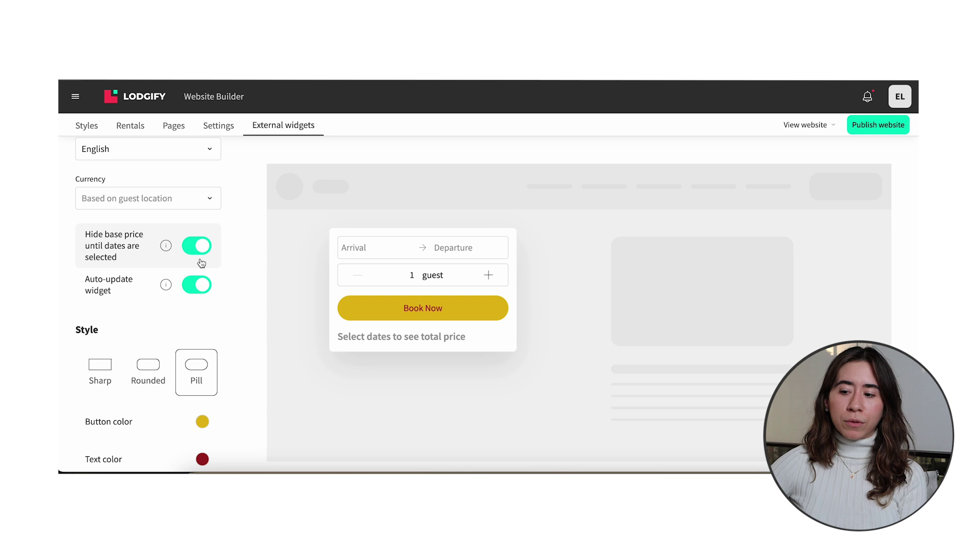
left_click(199, 246)
Step: Generate the booking box embed code, copy both code blocks, and close the dialog
scroll(145, 357, "down", 3)
left_click(142, 435)
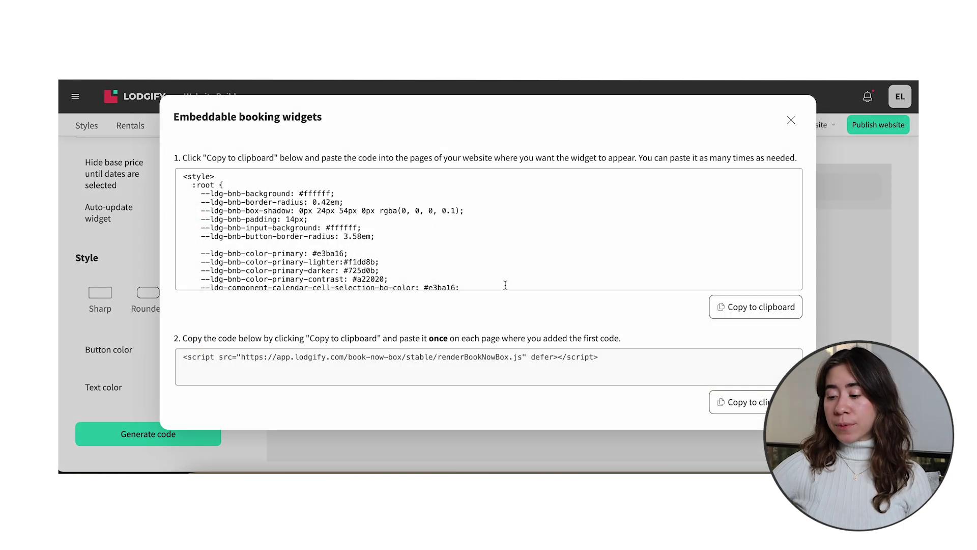
left_click(742, 318)
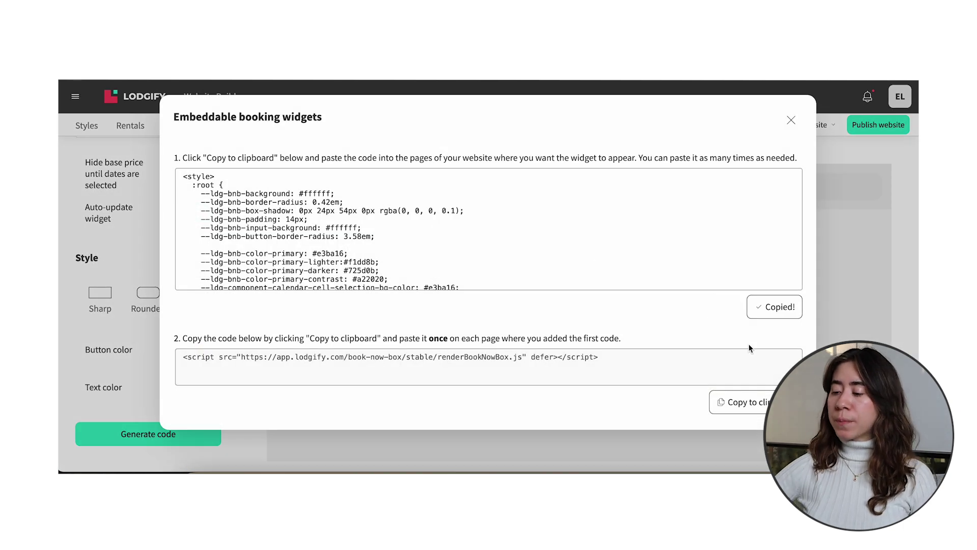
left_click(752, 403)
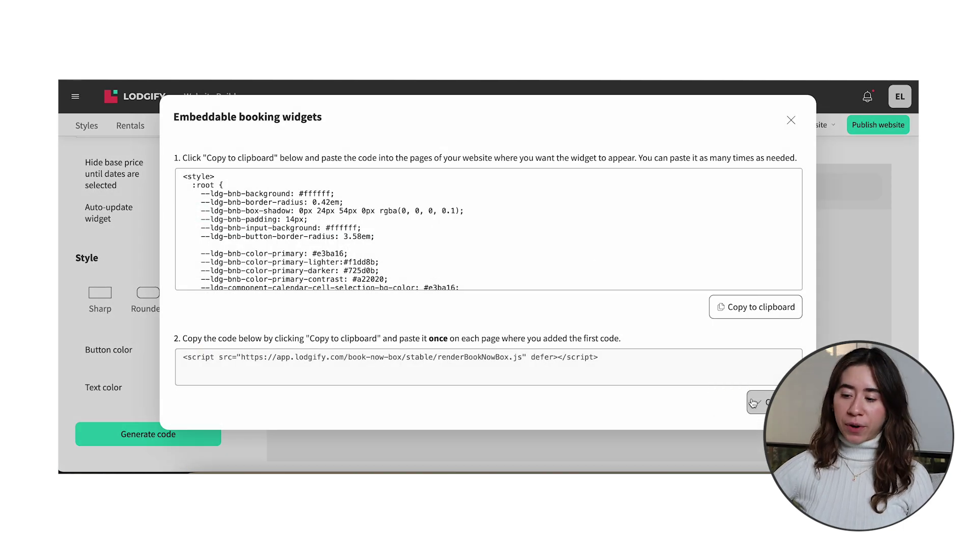
left_click(793, 122)
scroll(239, 351, "up", 1)
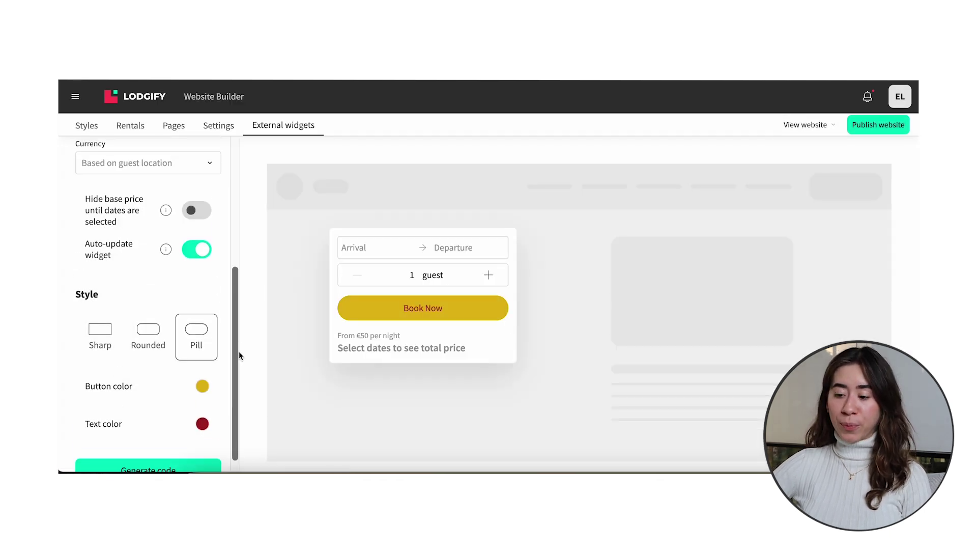